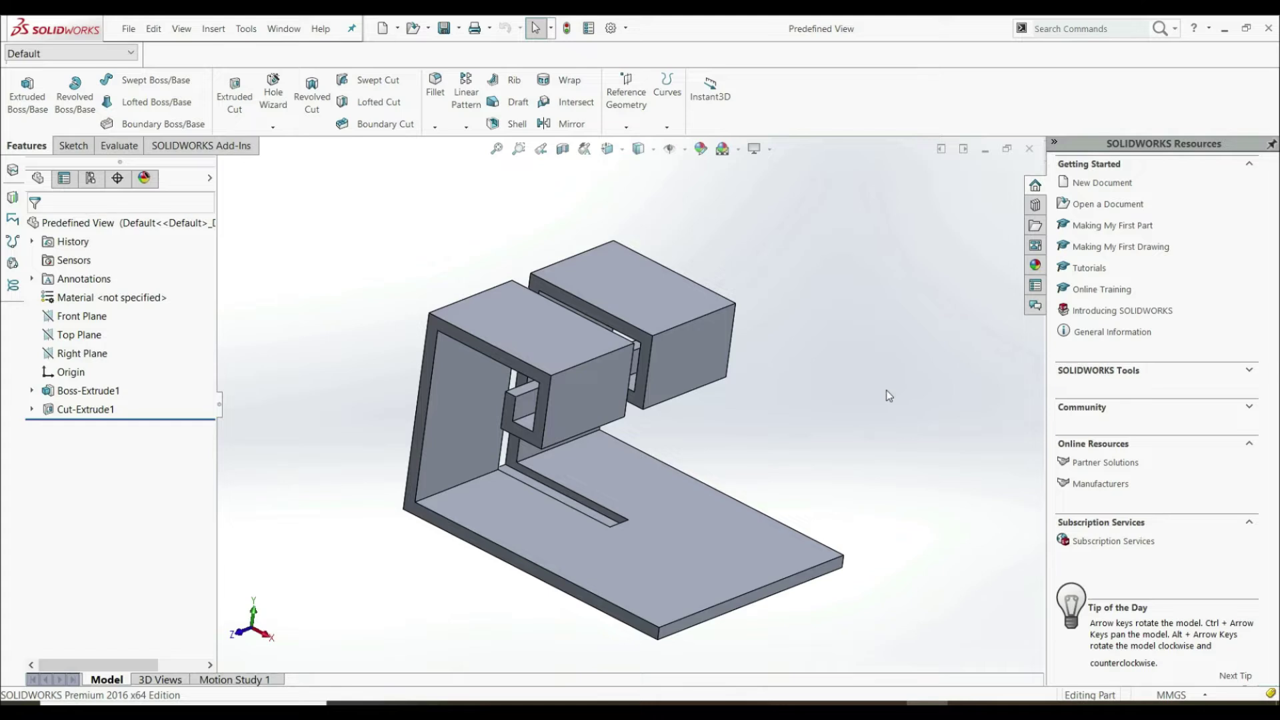
Step: Create a drawing of the bracket from the Drawing template with the 'a - landscape.slddrt' sheet format
{"action": "left_click", "coordinate": [397, 35]}
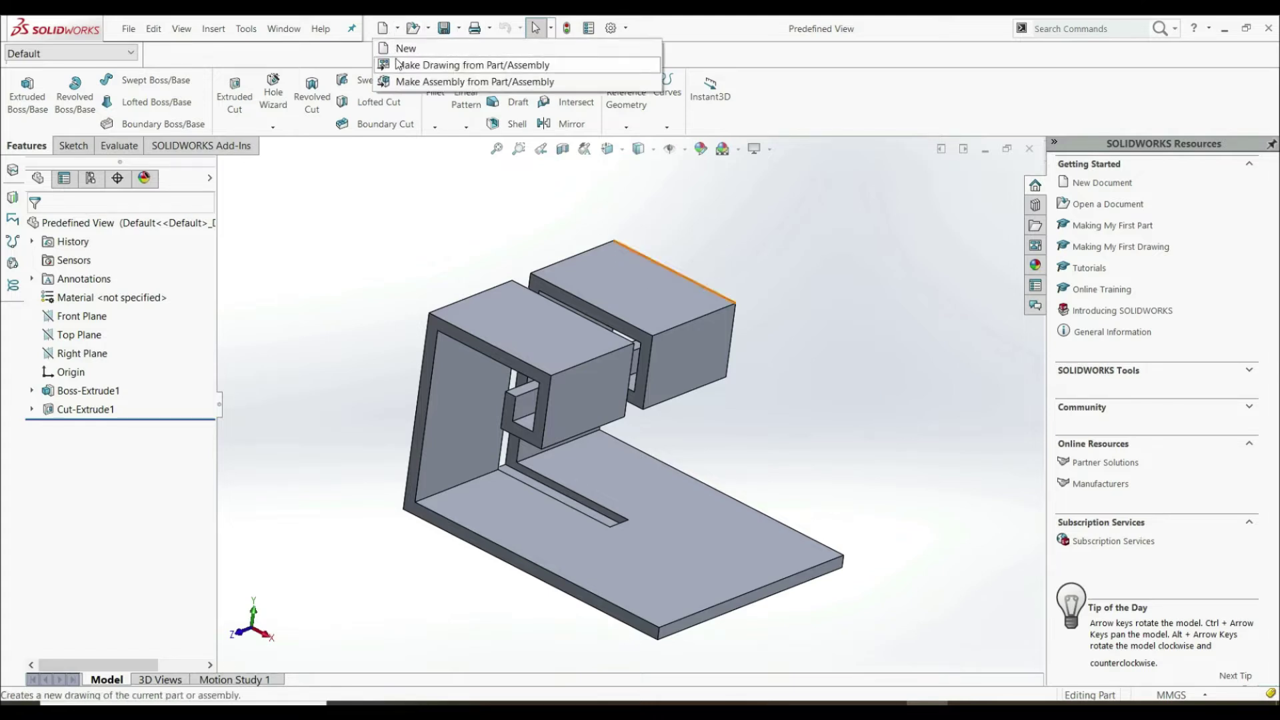
{"action": "left_click", "coordinate": [445, 66]}
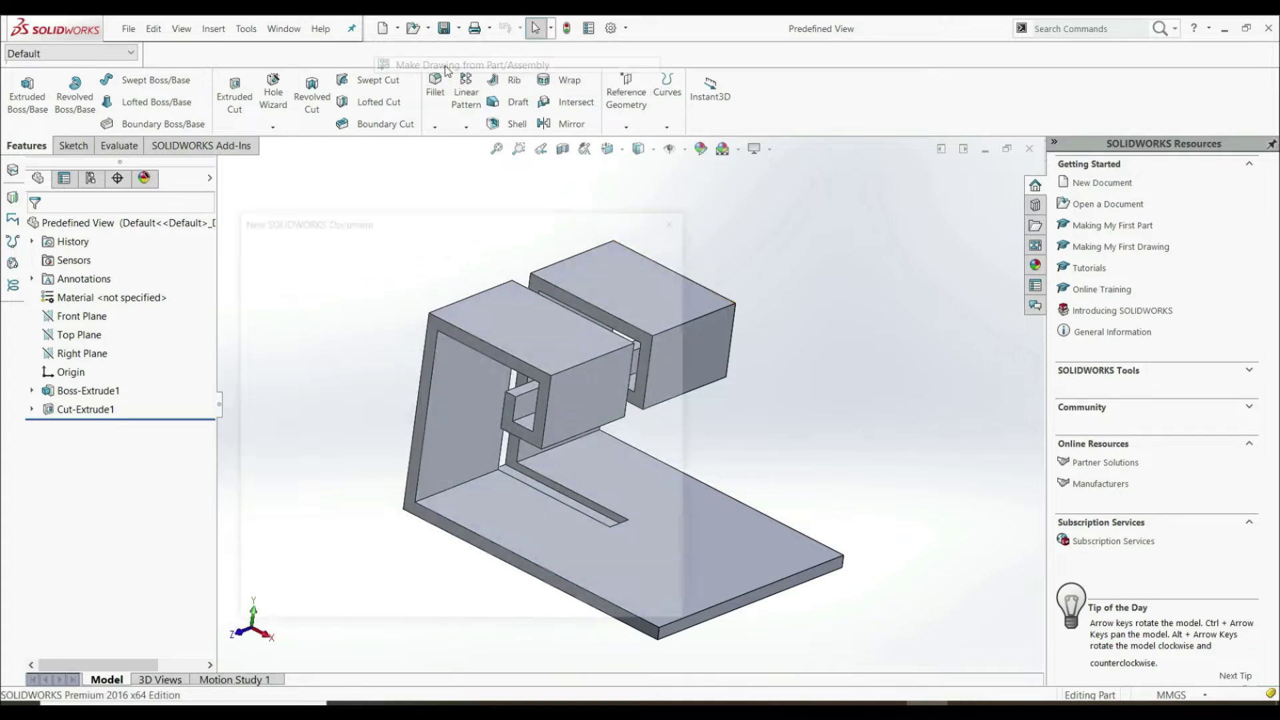
{"action": "double_click", "coordinate": [272, 280]}
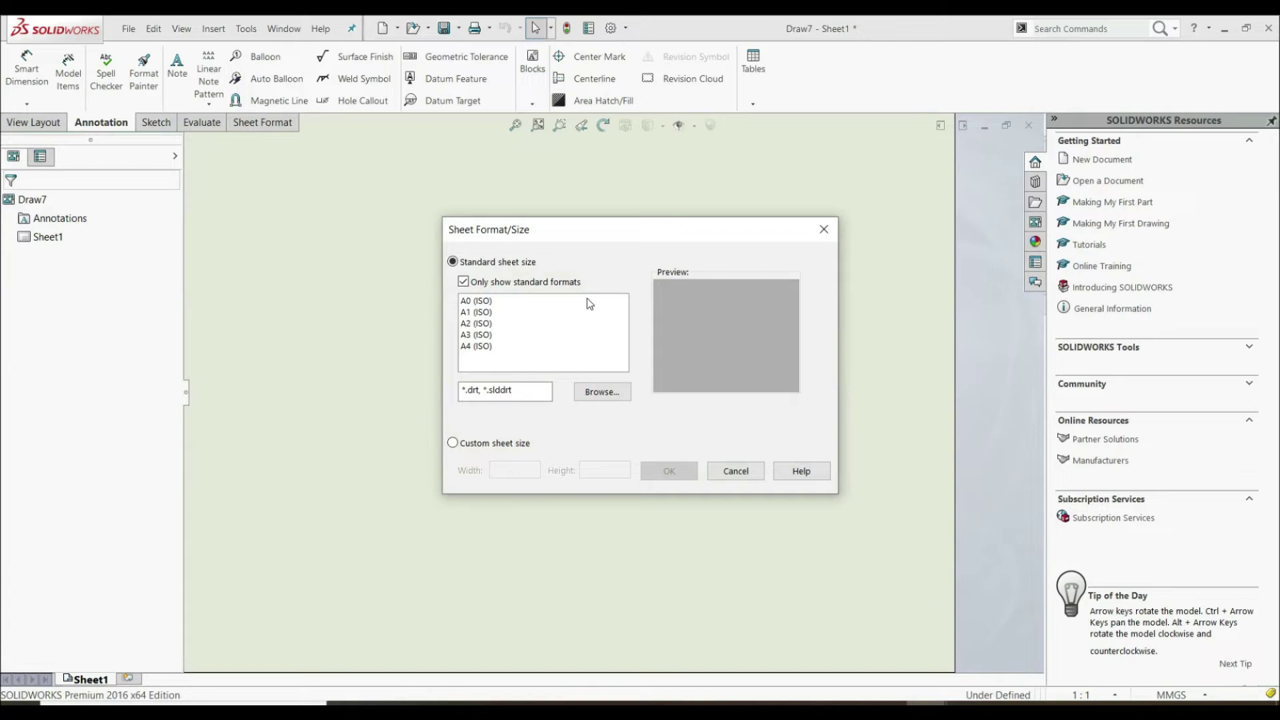
{"action": "left_click", "coordinate": [603, 392]}
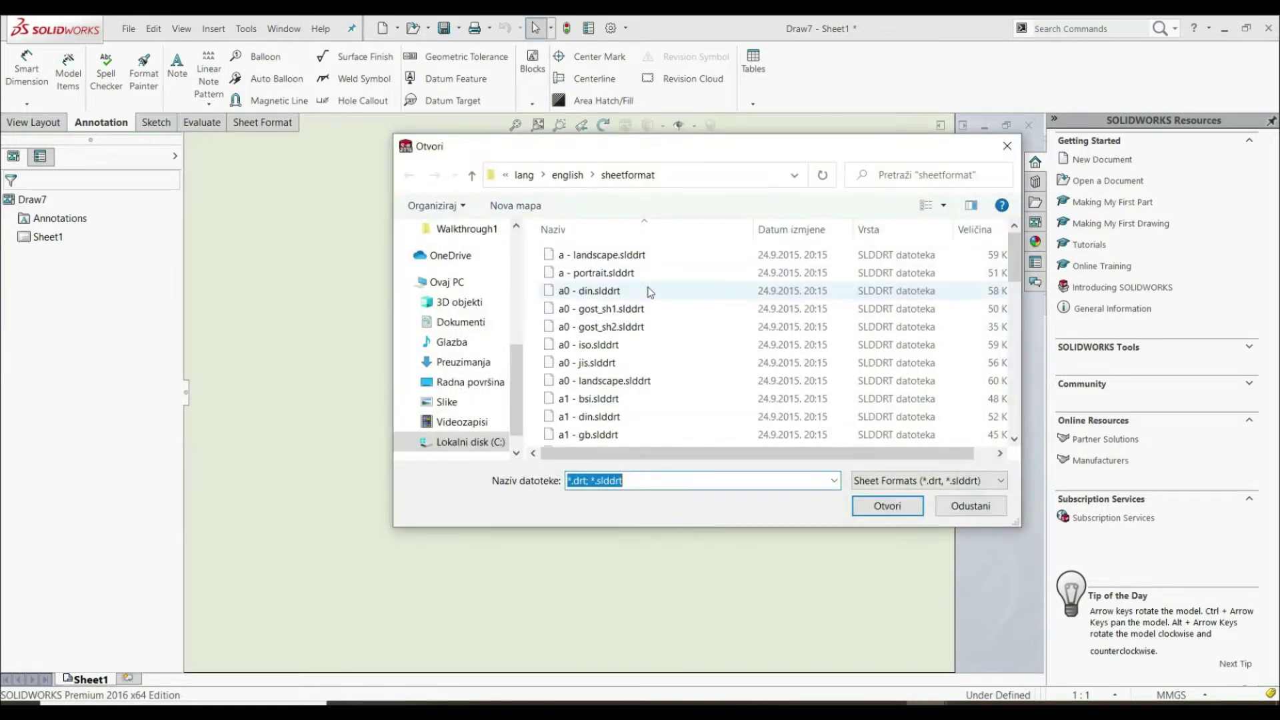
{"action": "double_click", "coordinate": [604, 254]}
{"action": "left_click", "coordinate": [671, 467]}
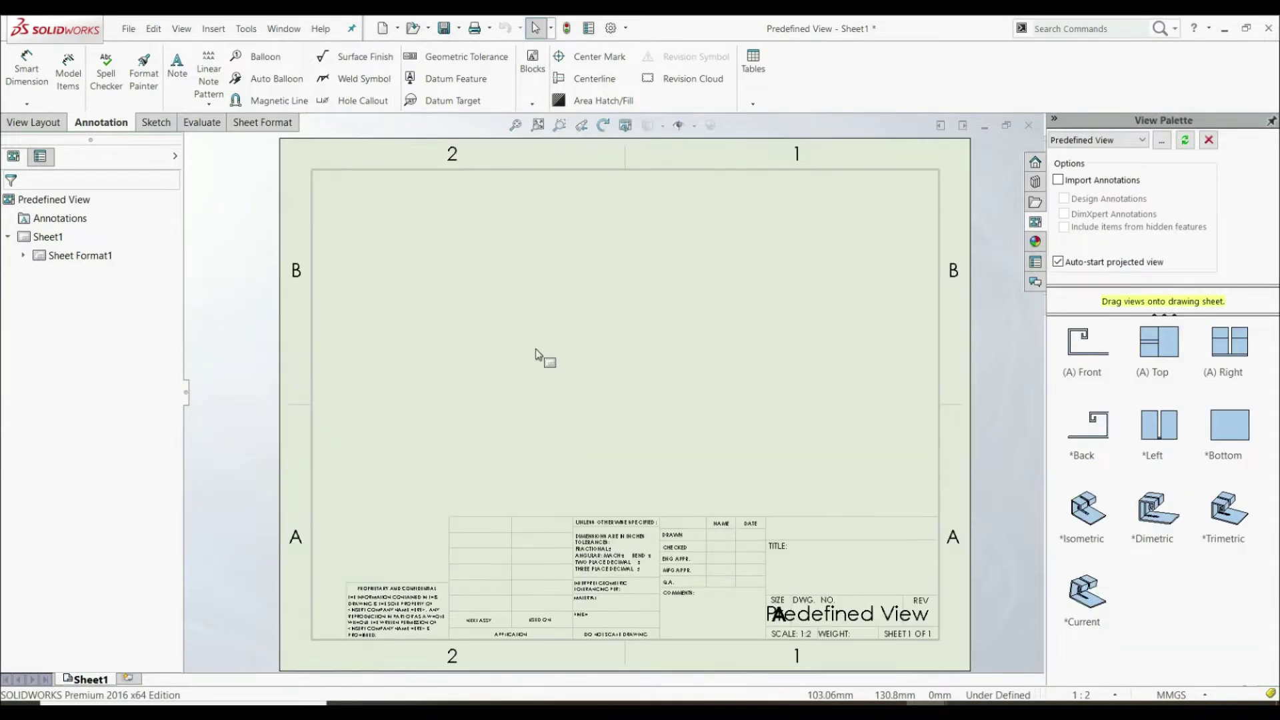
Step: From the View Layout tools, find 'pred' in the command search and start the Predefined View command
{"action": "left_click", "coordinate": [41, 124]}
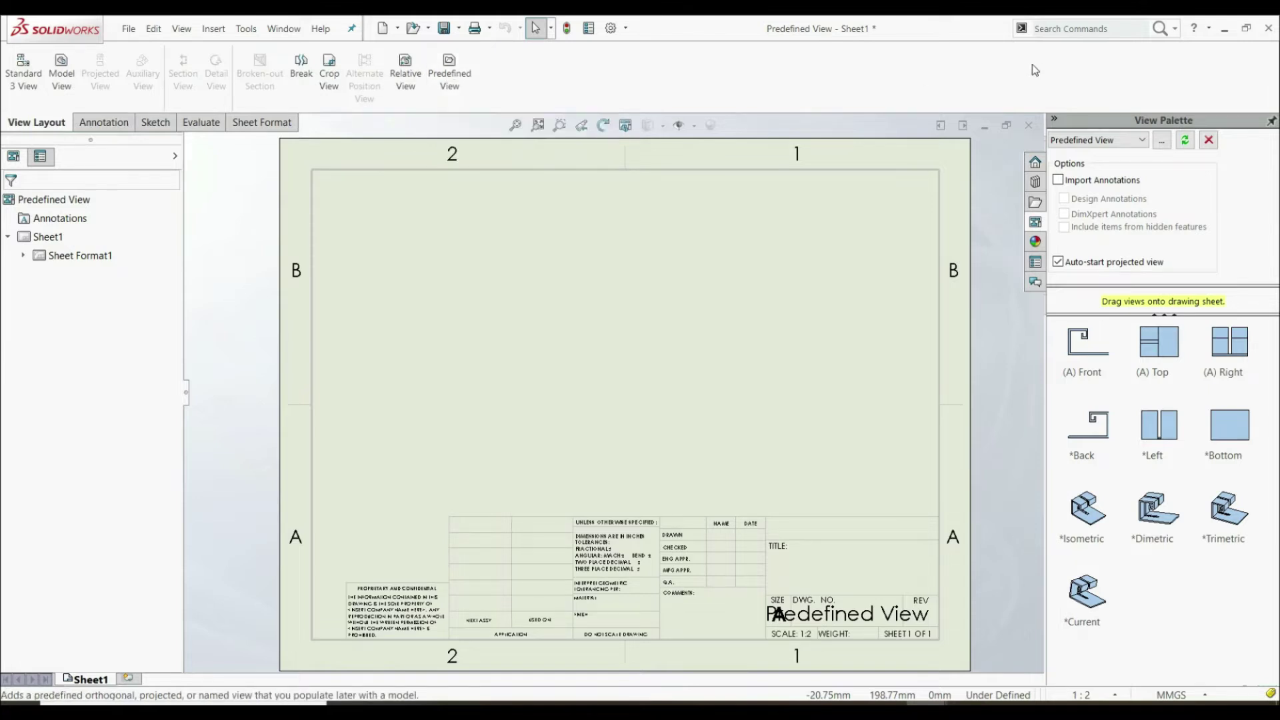
{"action": "left_click", "coordinate": [1058, 28]}
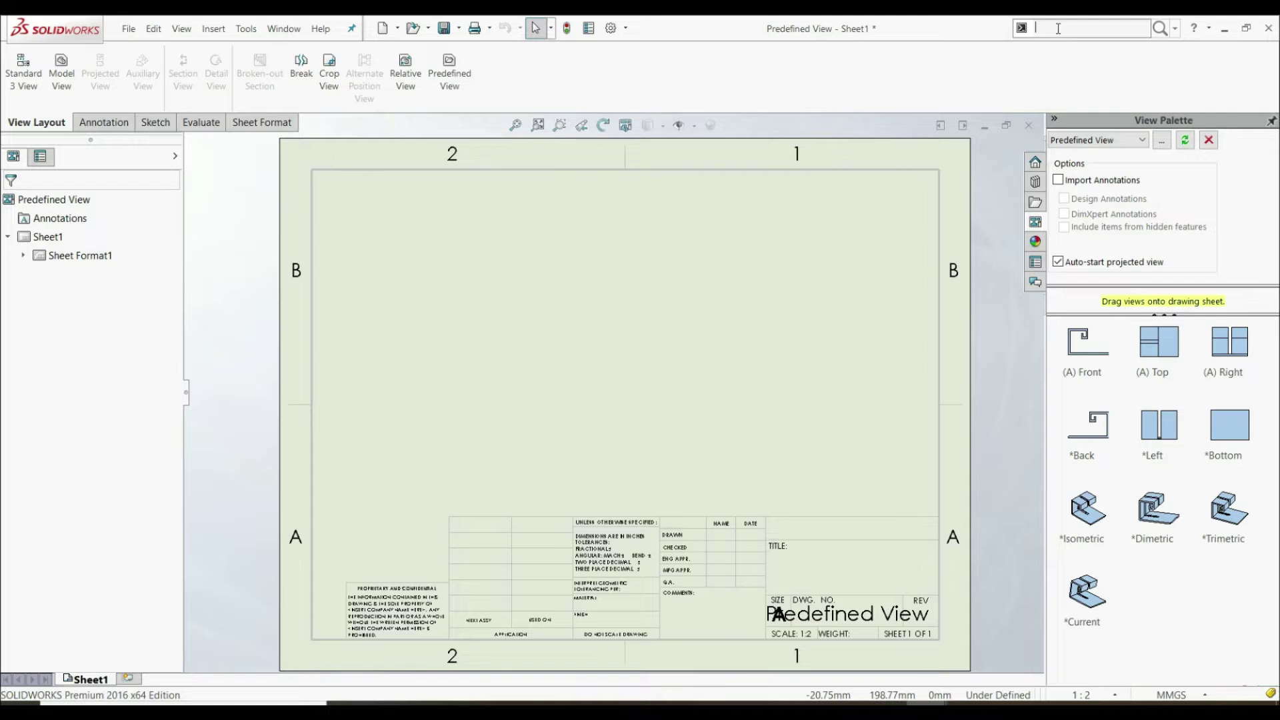
{"action": "type", "text": "pred"}
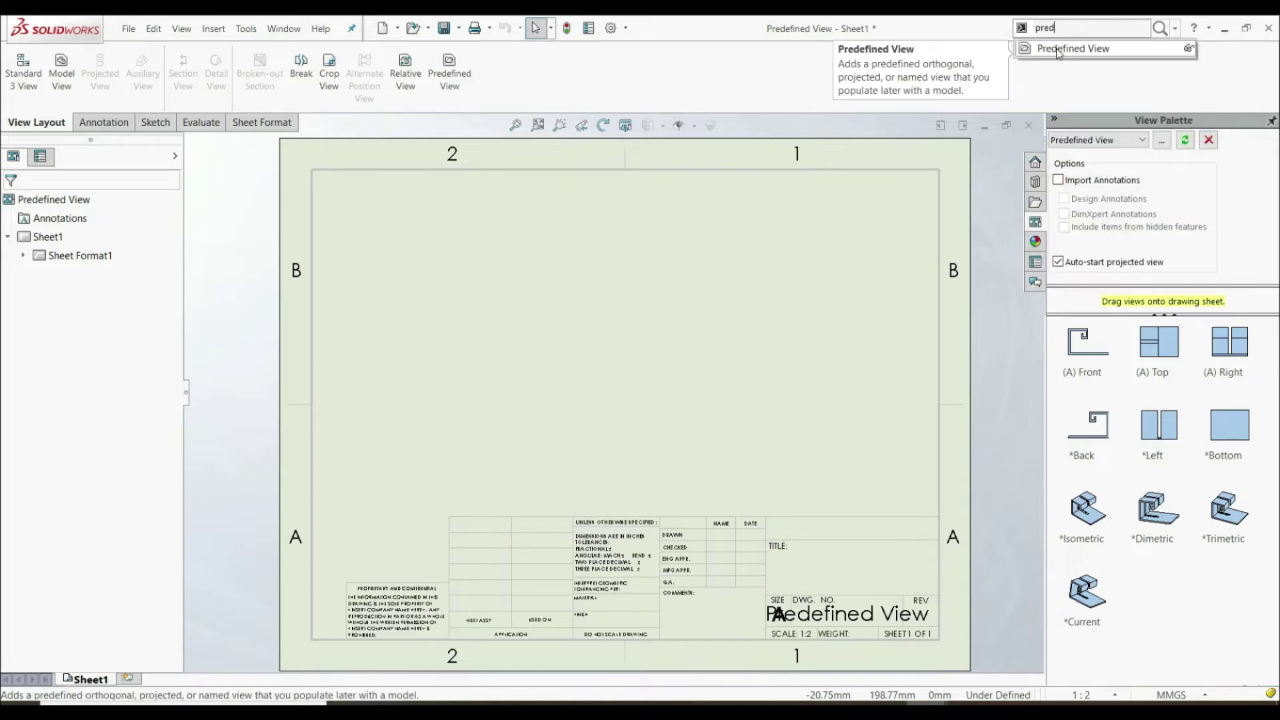
{"action": "left_click", "coordinate": [448, 75]}
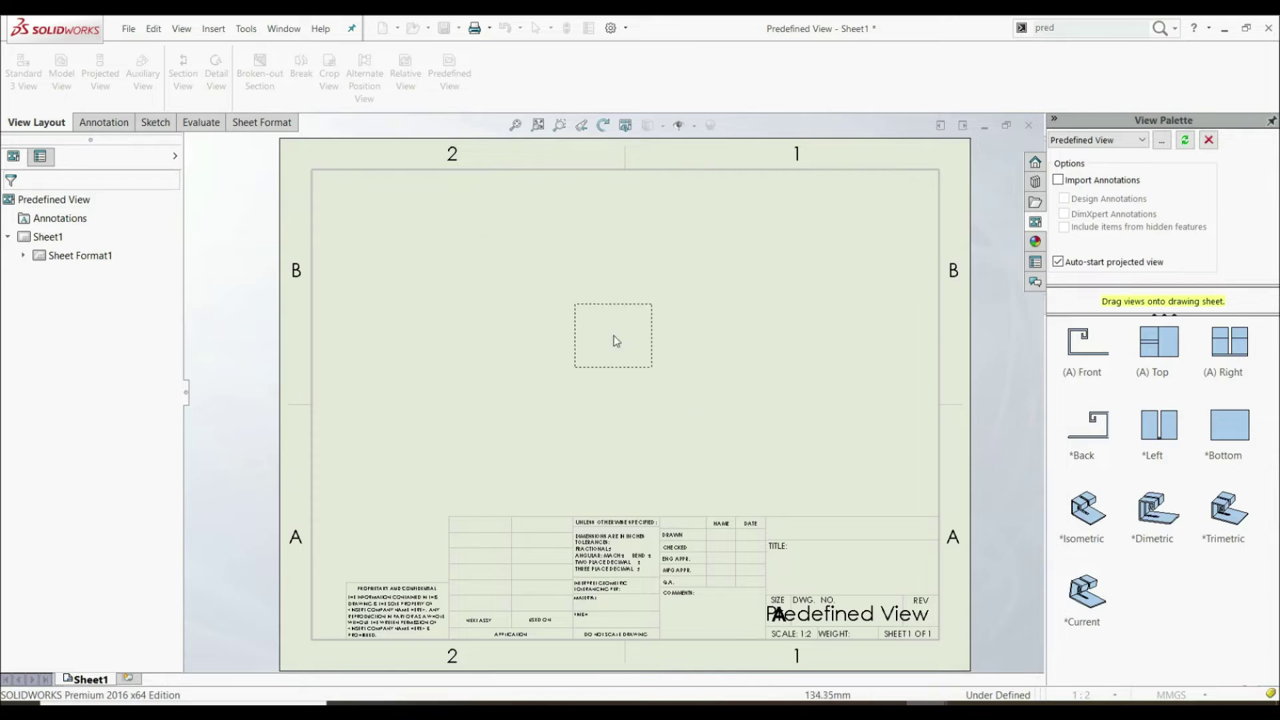
Step: Place the predefined view top-left, add projected views below, right and diagonal, and align the diagonal view
{"action": "left_click", "coordinate": [430, 279]}
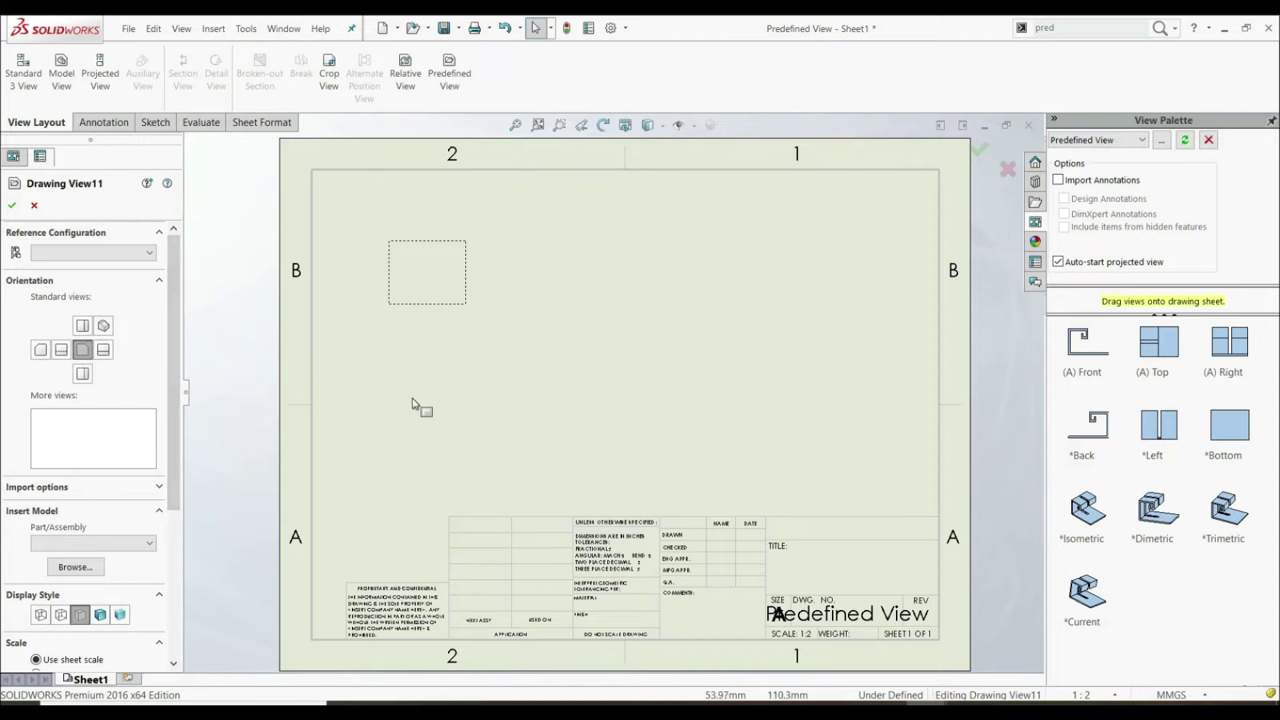
{"action": "left_click", "coordinate": [94, 83]}
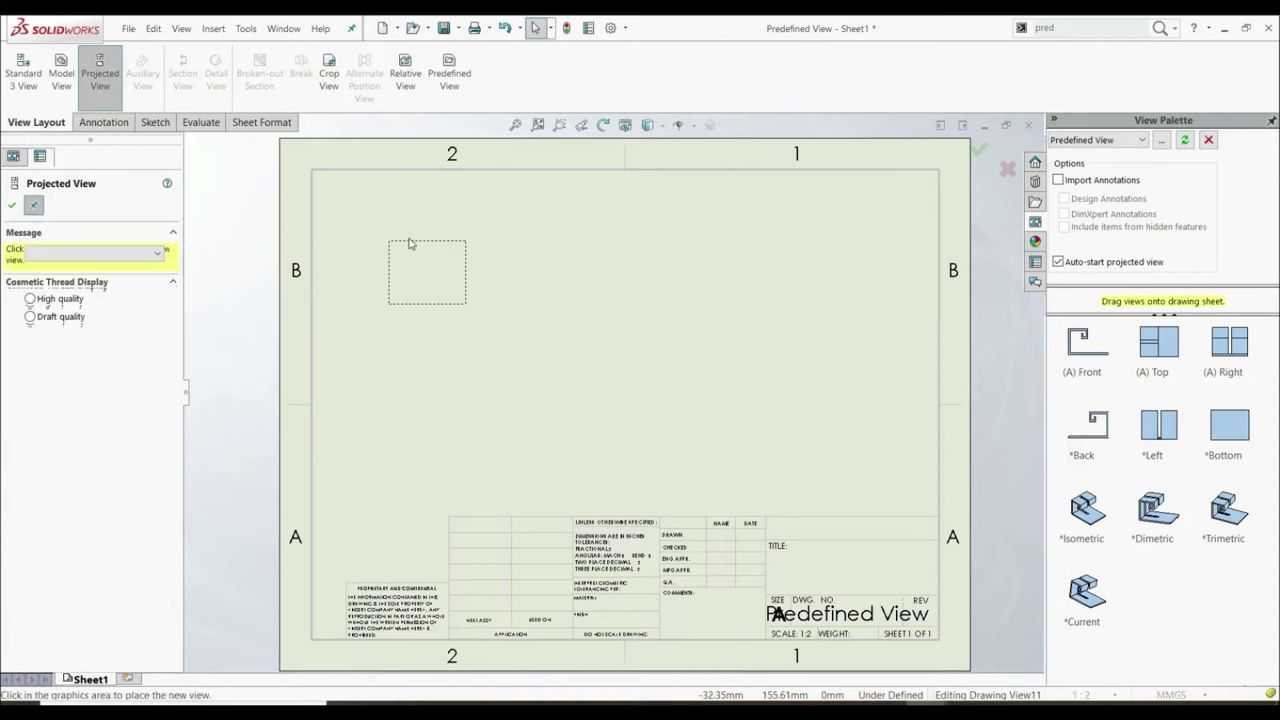
{"action": "left_click", "coordinate": [428, 444]}
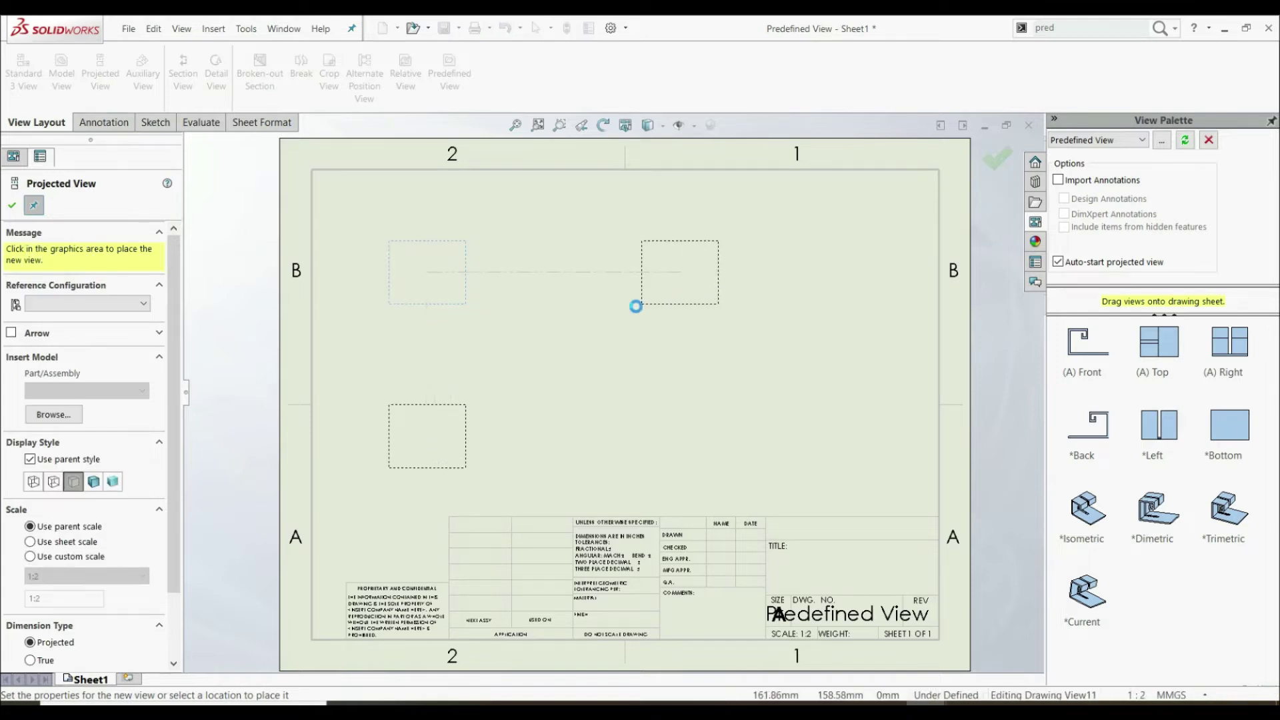
{"action": "left_click", "coordinate": [636, 306]}
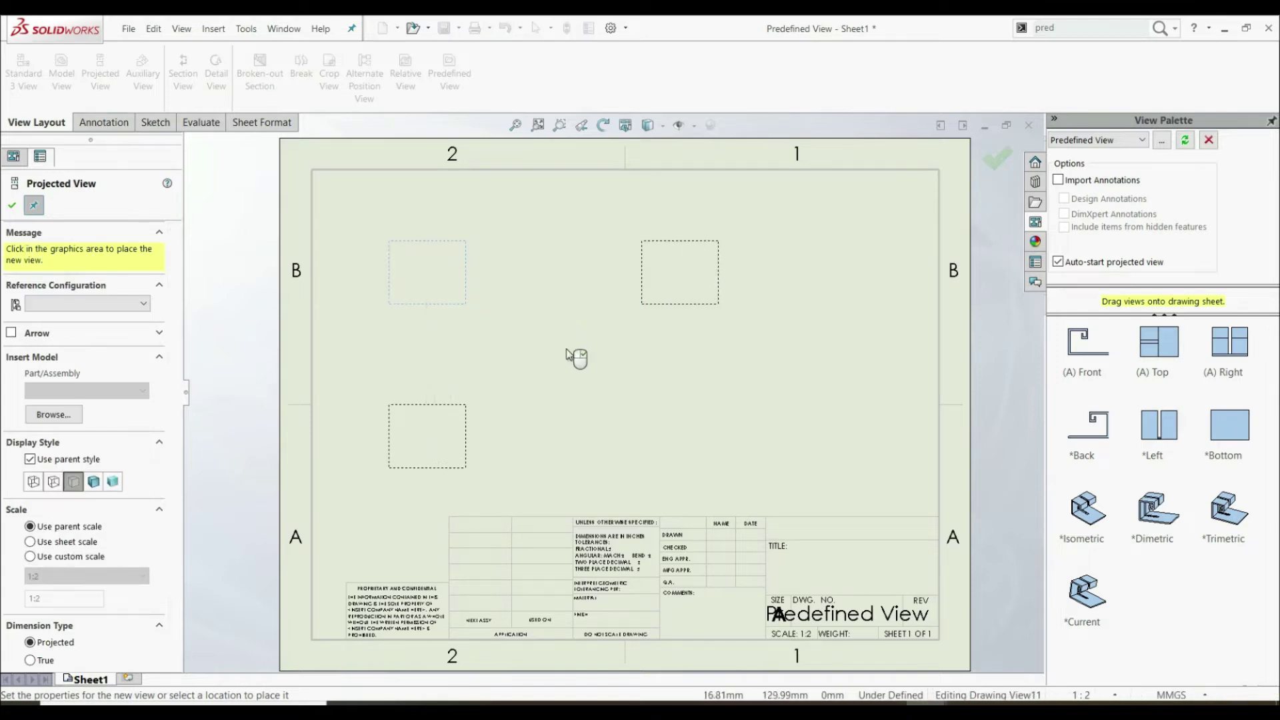
{"action": "left_click", "coordinate": [666, 408]}
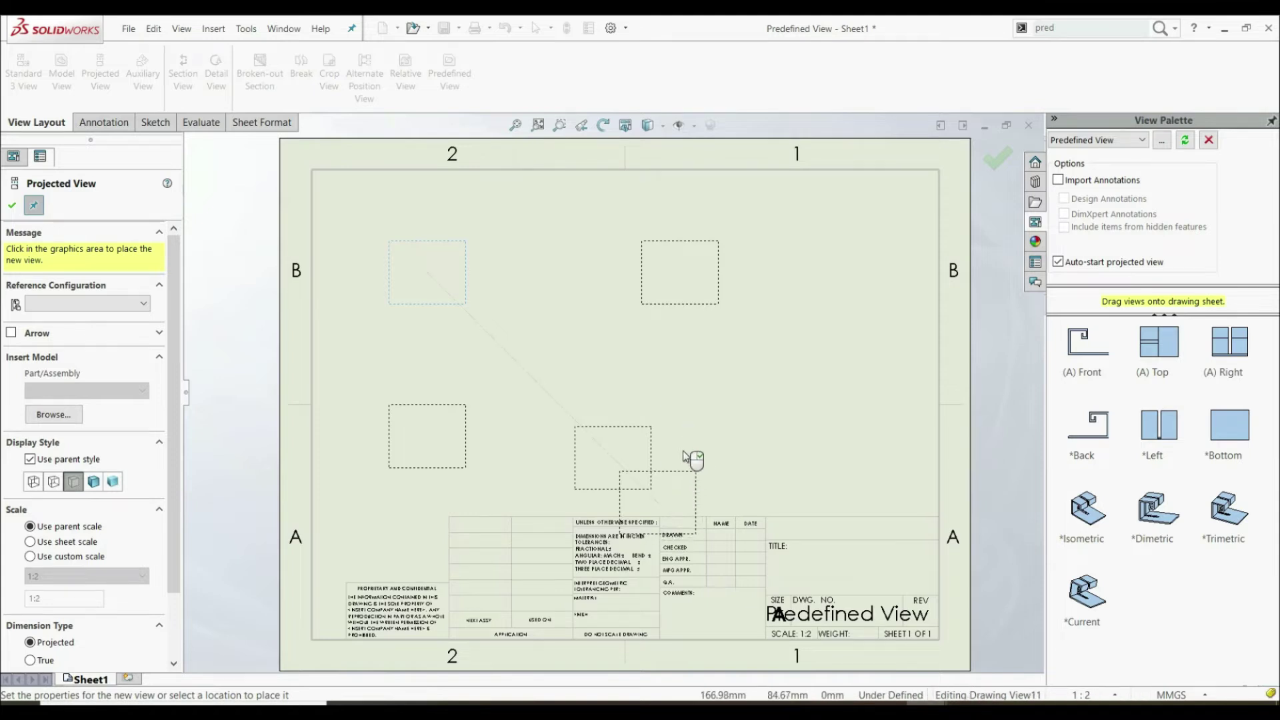
{"action": "key", "text": "Escape"}
{"action": "left_click_drag", "start_coordinate": [650, 486], "coordinate": [727, 463]}
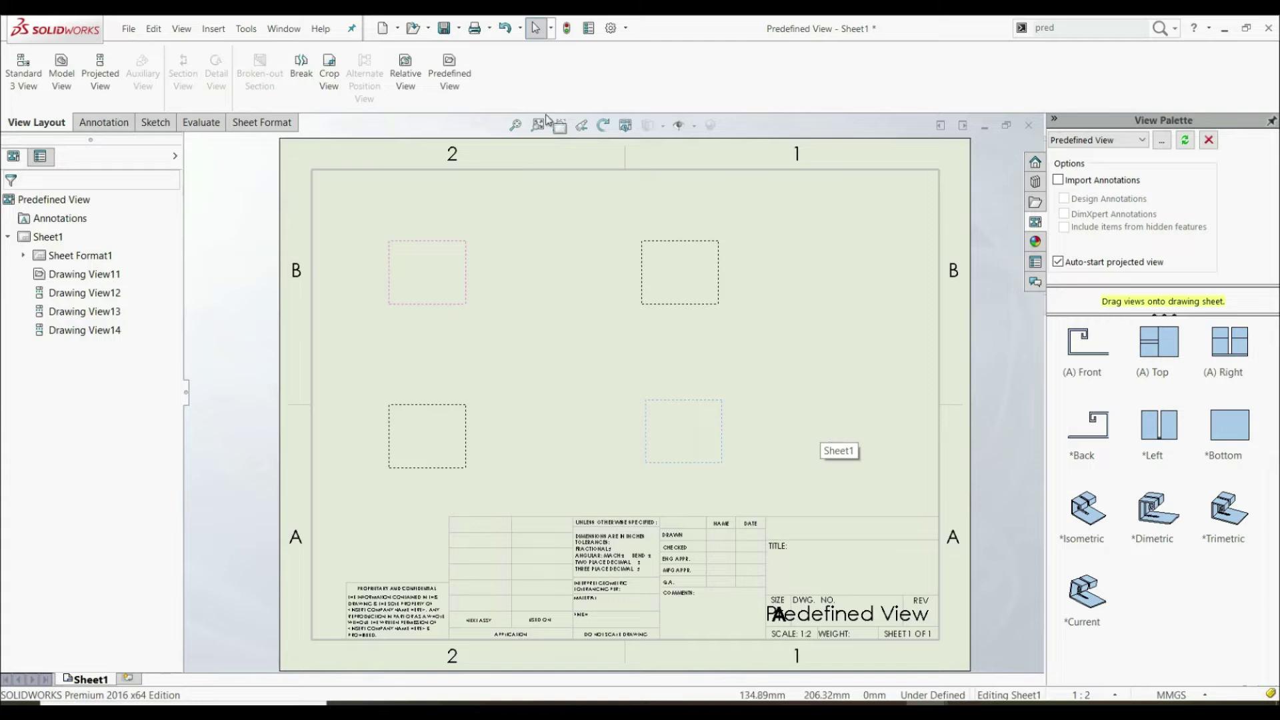
Step: Save the drawing as the Drawing Template 'Predefined View.drwdot' in the templates folder, then close it
{"action": "left_click", "coordinate": [459, 29]}
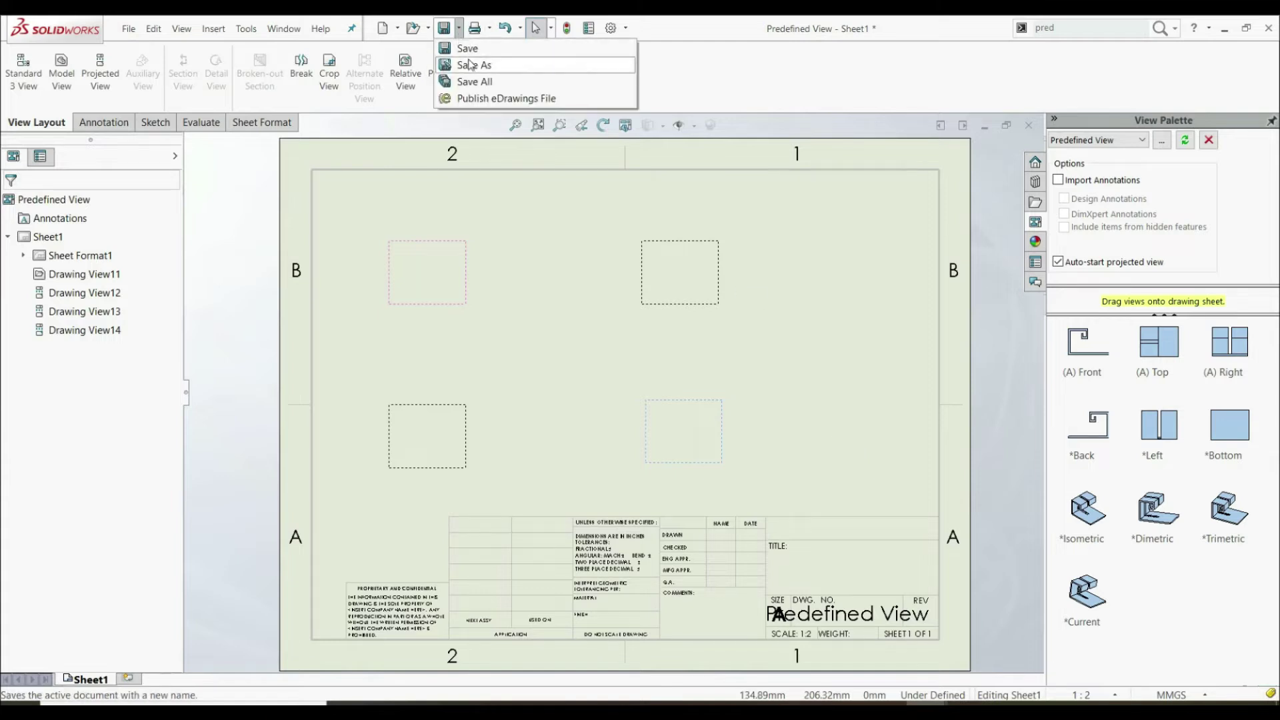
{"action": "left_click", "coordinate": [474, 65]}
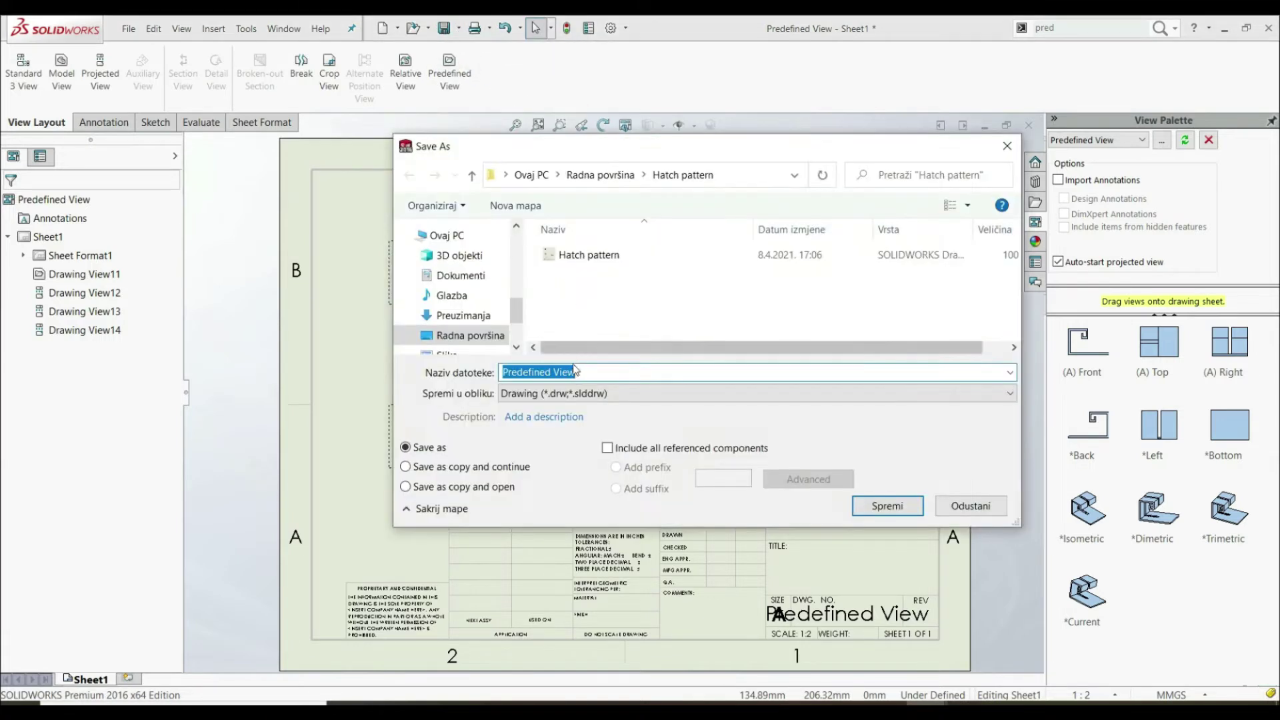
{"action": "left_click", "coordinate": [571, 399]}
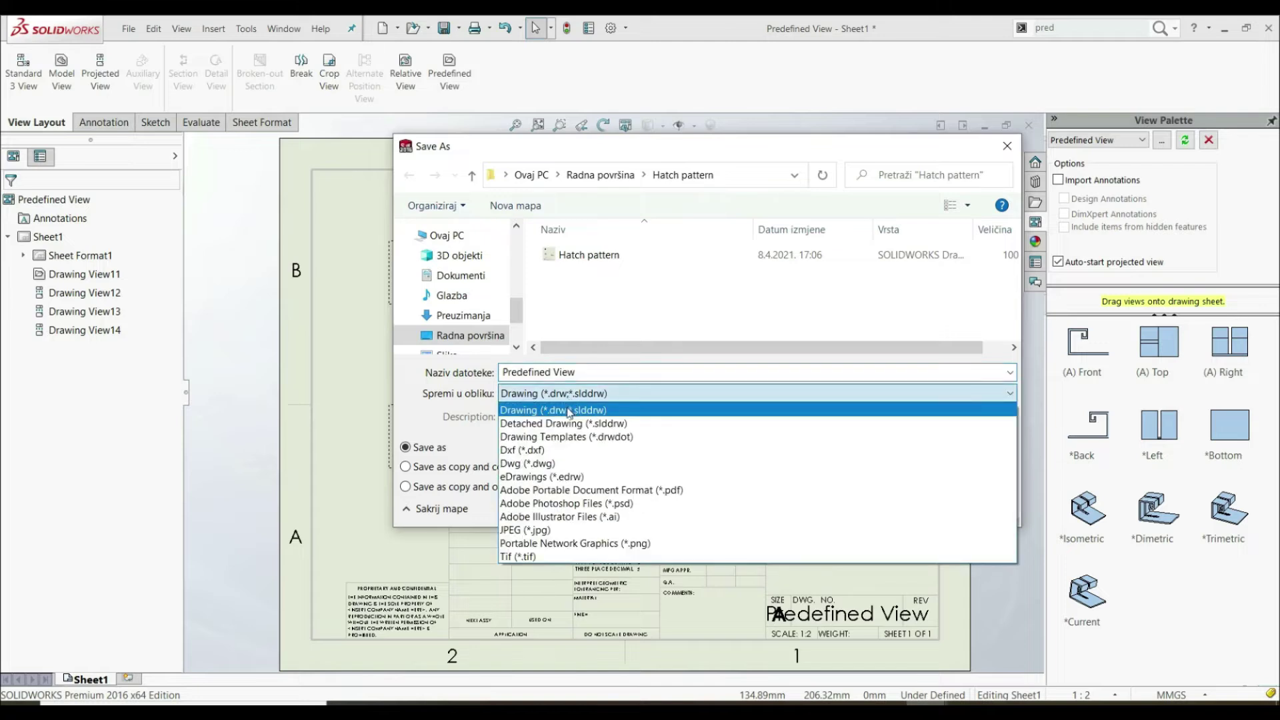
{"action": "left_click", "coordinate": [581, 437]}
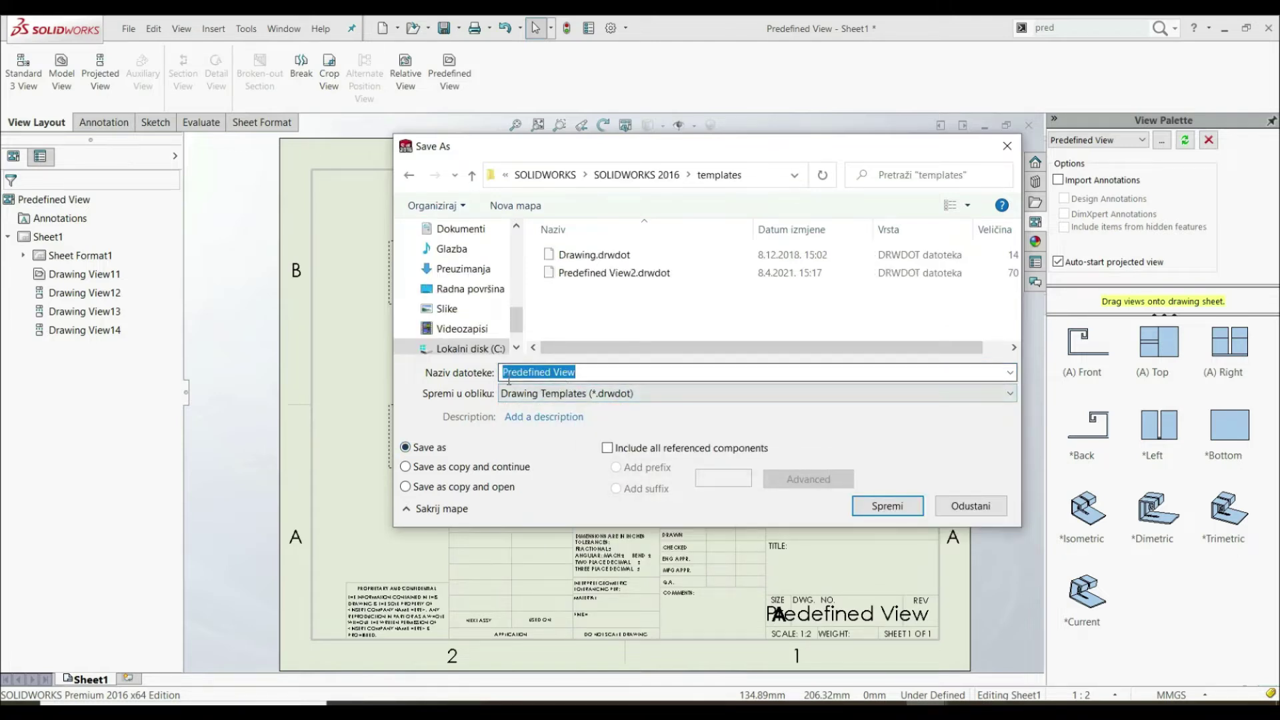
{"action": "left_click", "coordinate": [889, 508]}
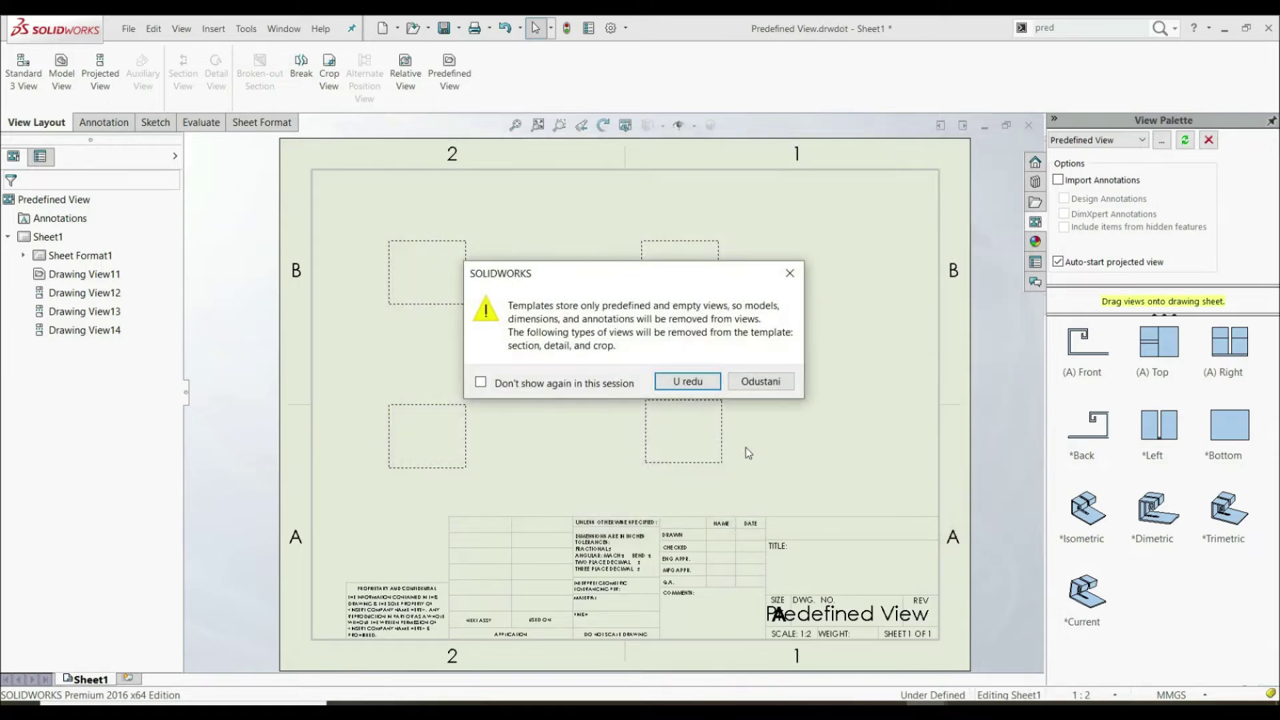
{"action": "left_click", "coordinate": [681, 381]}
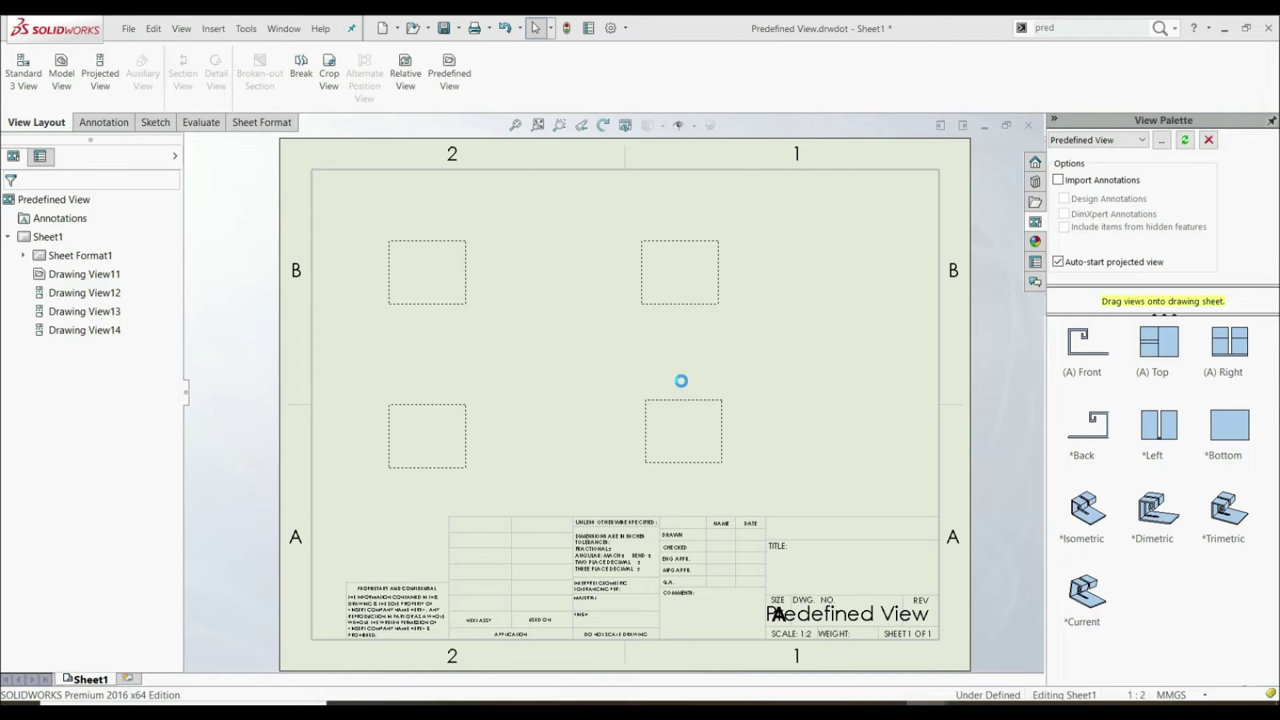
{"action": "left_click", "coordinate": [1028, 126]}
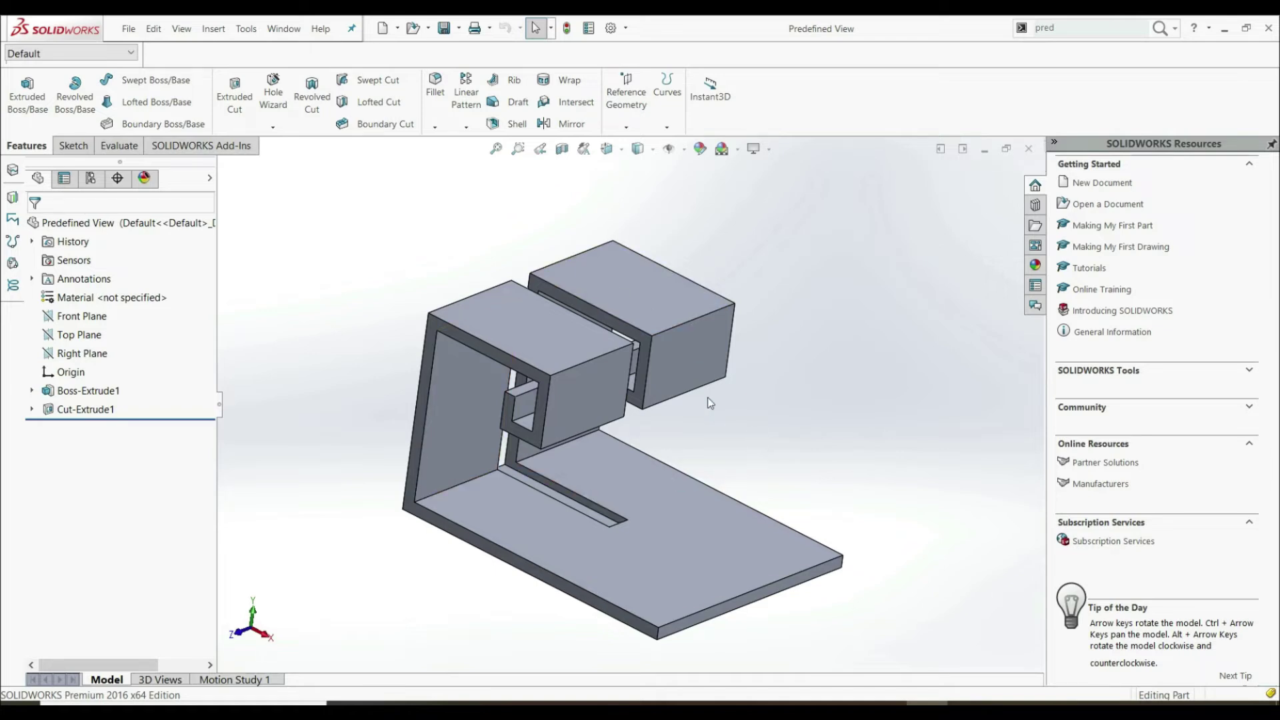
Step: Make a new drawing from the Predefined View template with the bracket as its model
{"action": "left_click", "coordinate": [397, 28]}
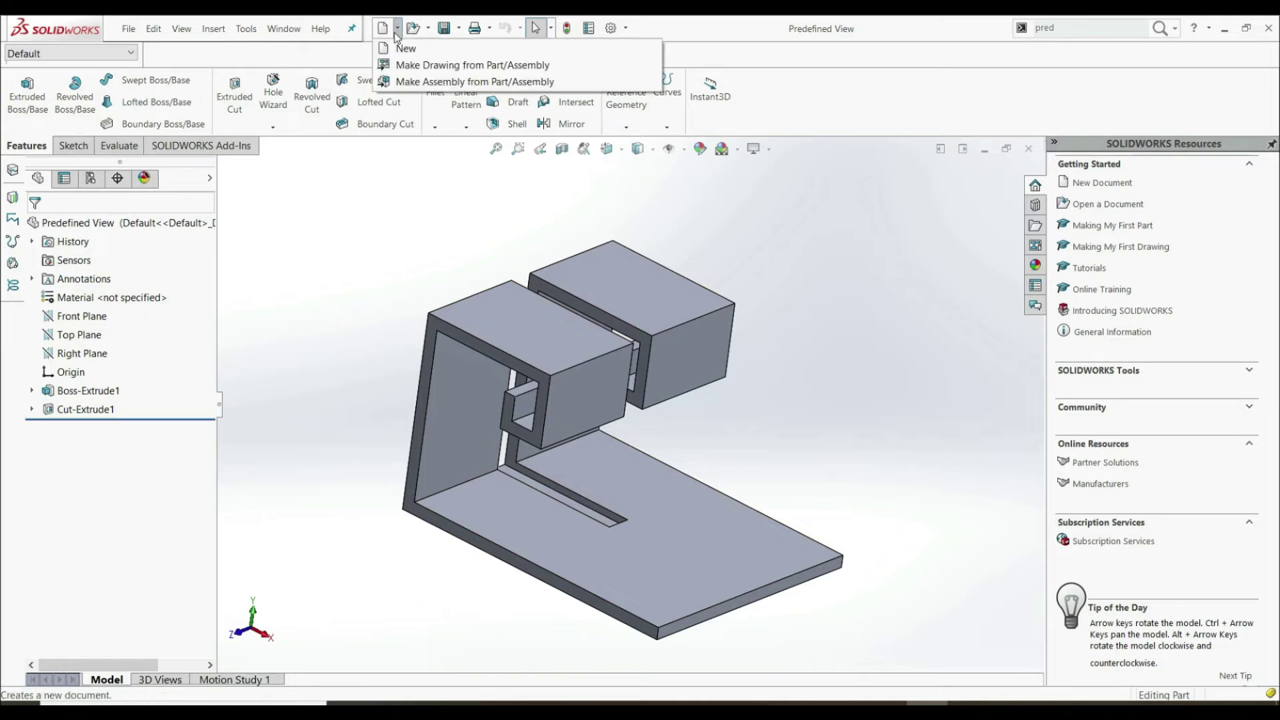
{"action": "left_click", "coordinate": [417, 66]}
{"action": "left_click", "coordinate": [332, 288]}
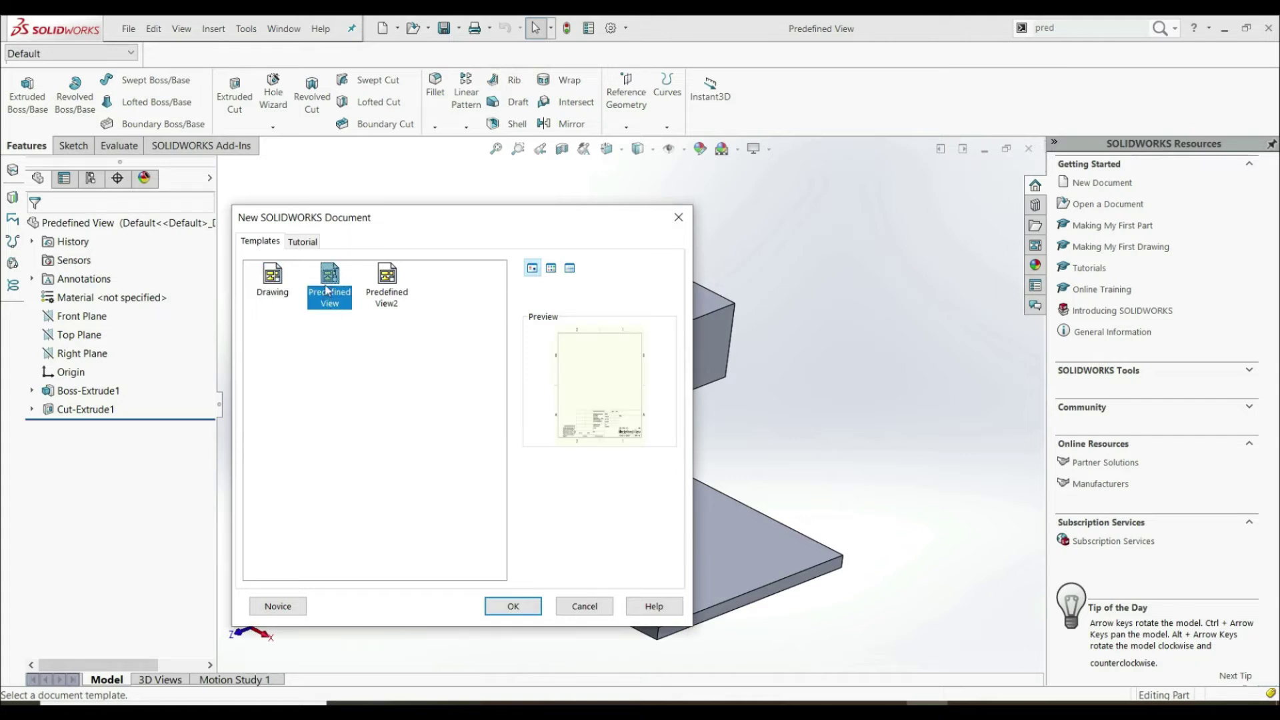
{"action": "left_click", "coordinate": [505, 608]}
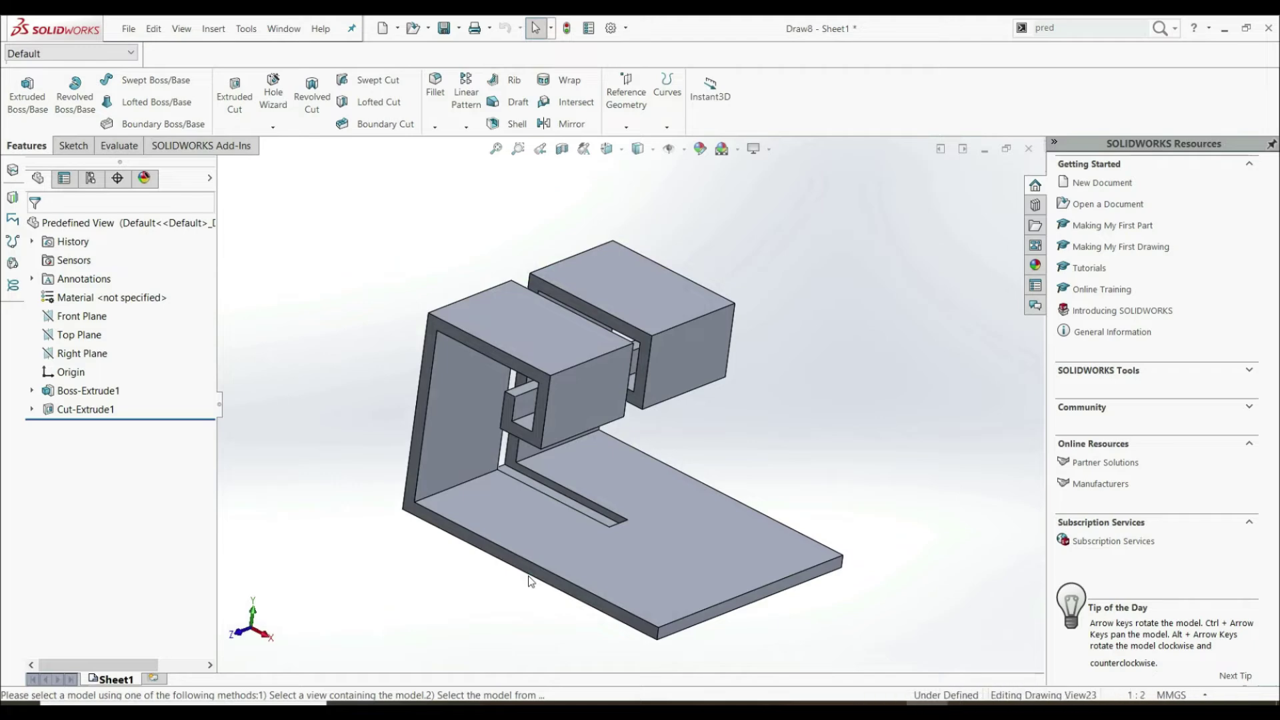
{"action": "left_click", "coordinate": [531, 579]}
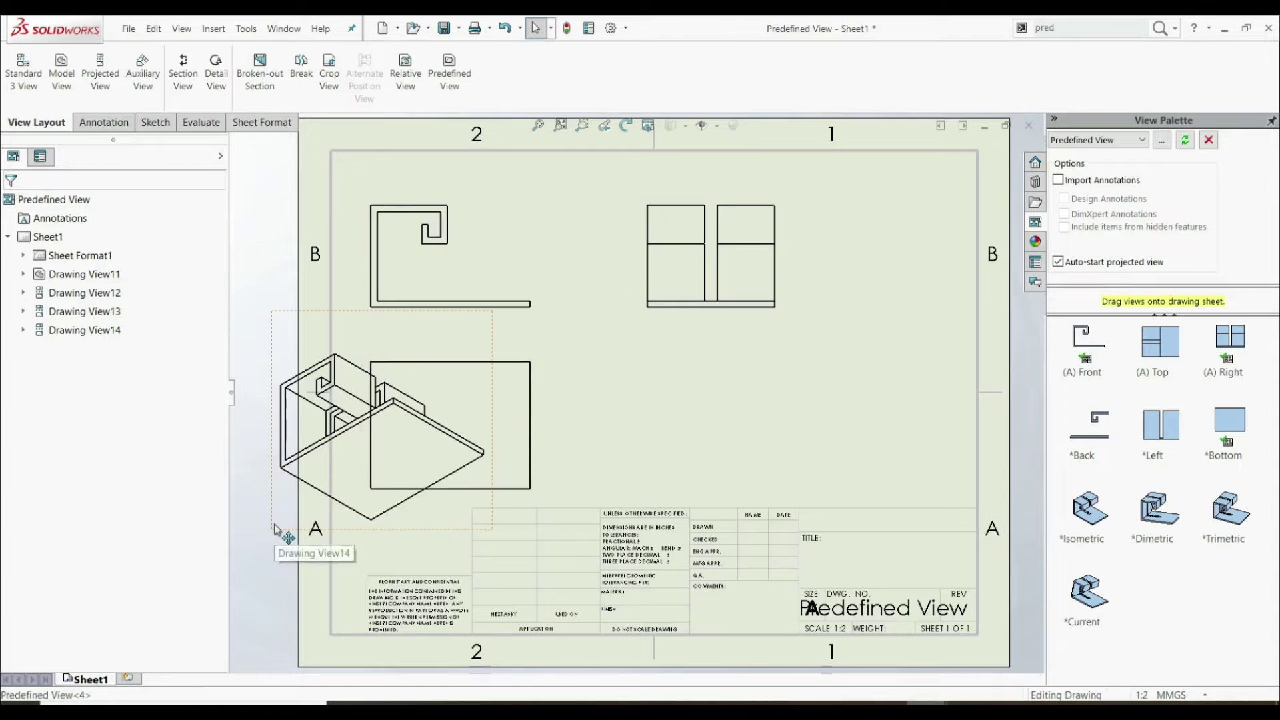
Step: Move the isometric view up and break its alignment with the other views
{"action": "left_click_drag", "start_coordinate": [427, 530], "coordinate": [353, 200]}
{"action": "right_click", "coordinate": [531, 245]}
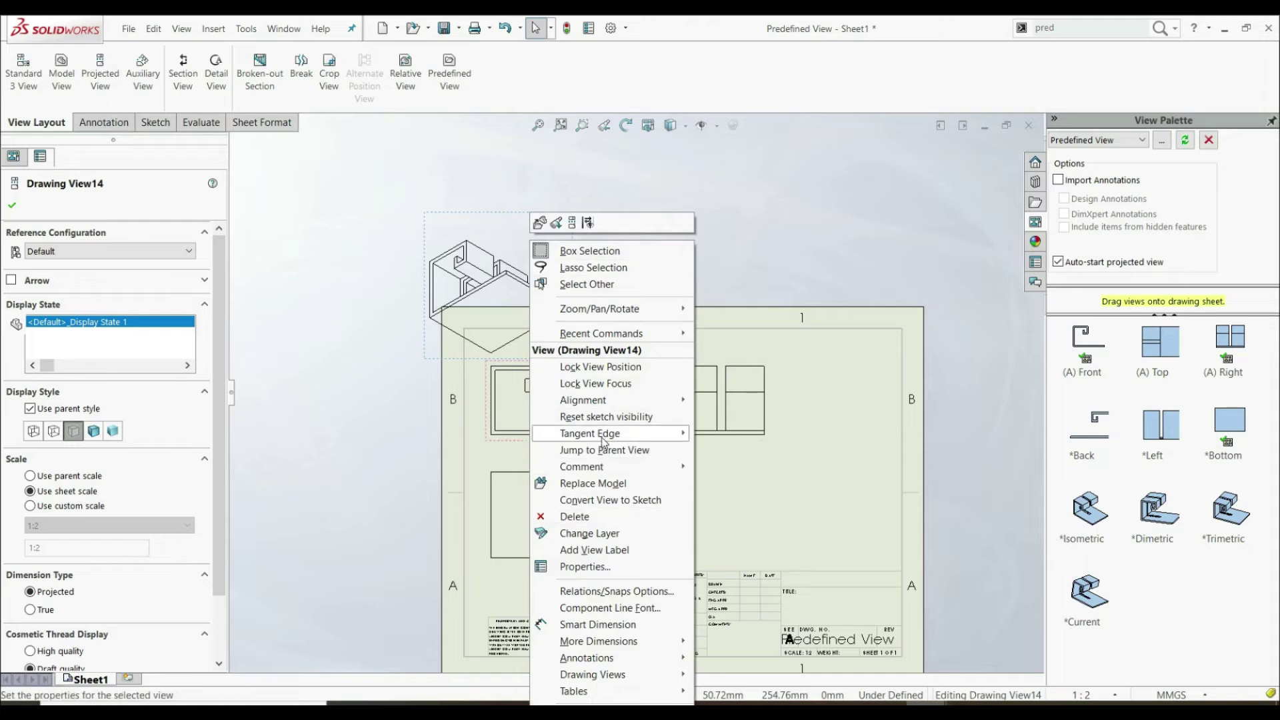
{"action": "mouse_move", "coordinate": [640, 406]}
{"action": "left_click", "coordinate": [737, 402]}
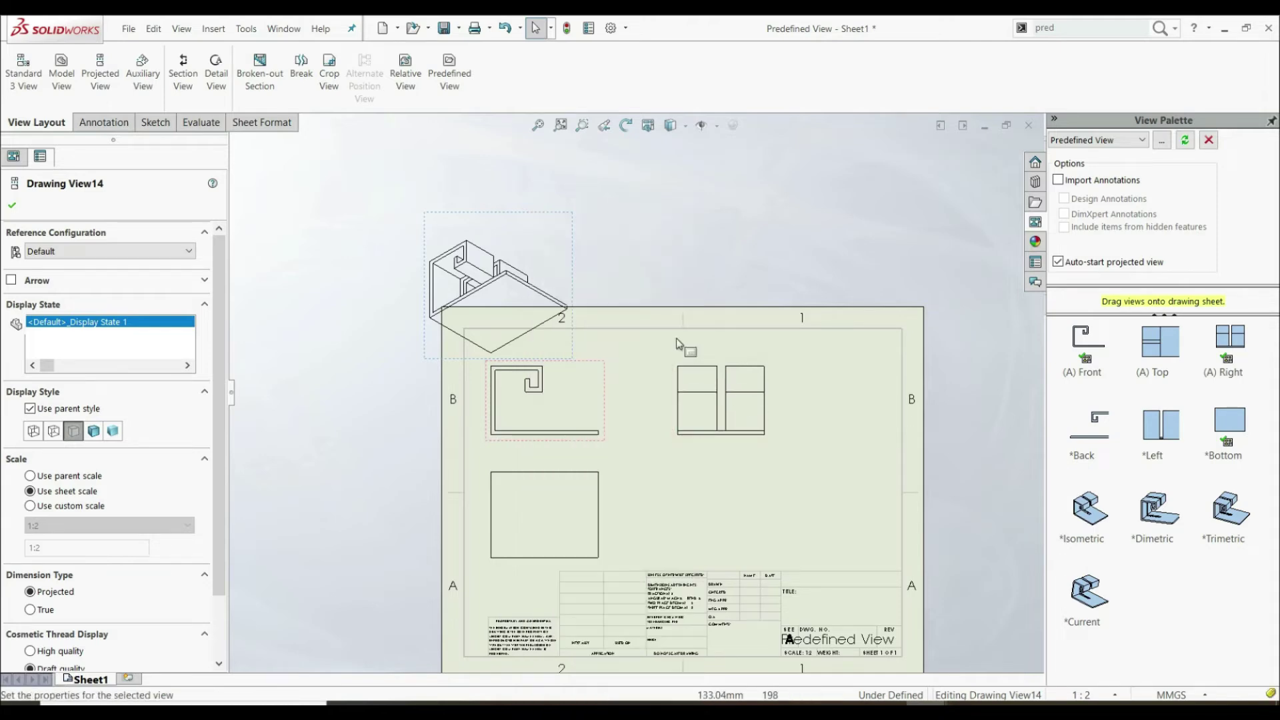
Step: Shift the front view group down-right and place the isometric view in the sheet's lower-right area
{"action": "mouse_move", "coordinate": [574, 357]}
{"action": "left_mouse_down"}
{"action": "mouse_move", "coordinate": [589, 400]}
{"action": "mouse_move", "coordinate": [603, 386]}
{"action": "mouse_move", "coordinate": [580, 370]}
{"action": "left_mouse_up"}
{"action": "left_click", "coordinate": [560, 280]}
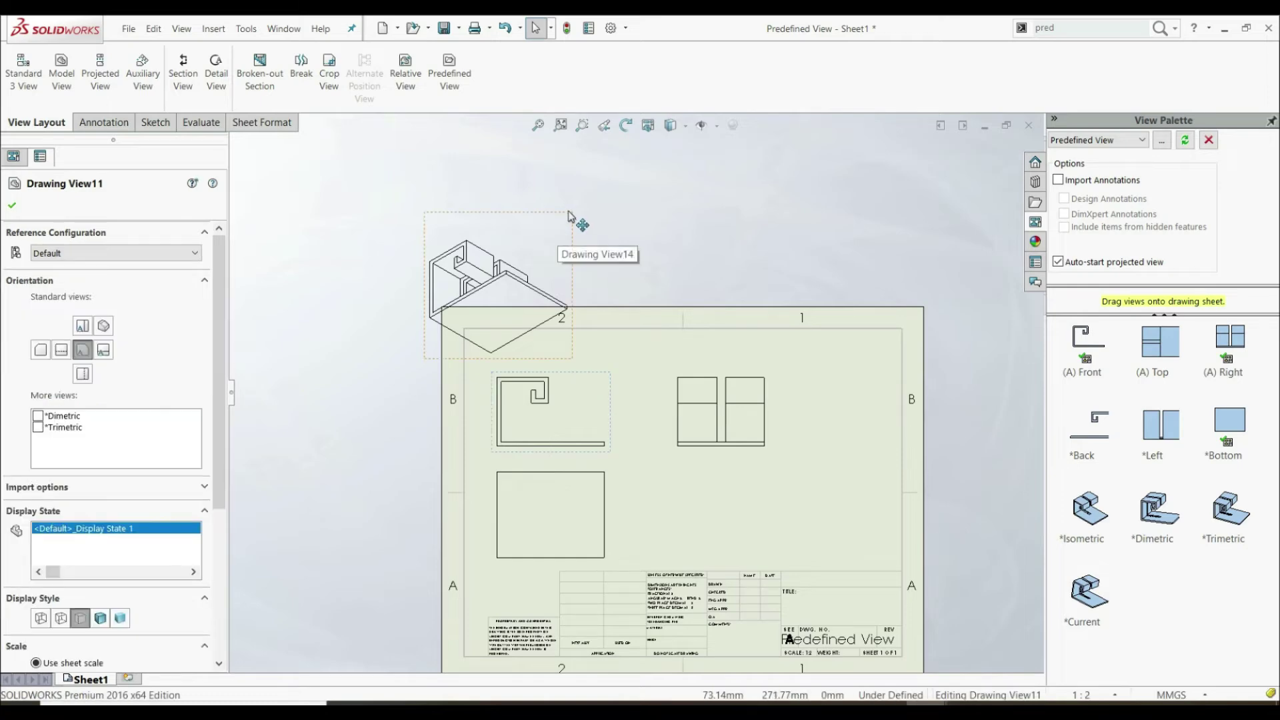
{"action": "mouse_move", "coordinate": [634, 288]}
{"action": "left_mouse_down"}
{"action": "mouse_move", "coordinate": [820, 513]}
{"action": "mouse_move", "coordinate": [832, 437]}
{"action": "left_mouse_up"}
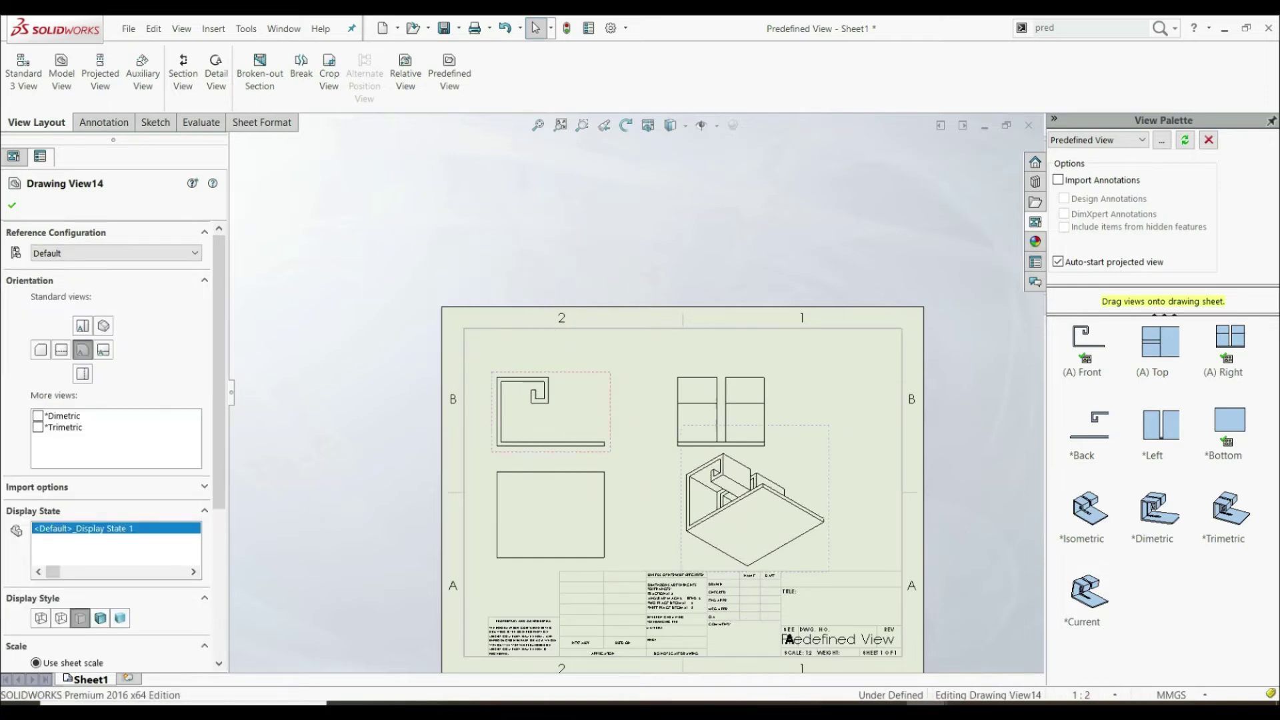
{"action": "scroll", "coordinate": [694, 495], "scroll_direction": "down", "scroll_amount": 2}
{"action": "scroll", "coordinate": [671, 506], "scroll_direction": "up", "scroll_amount": 2}
{"action": "scroll", "coordinate": [645, 332], "scroll_direction": "down", "scroll_amount": 2}
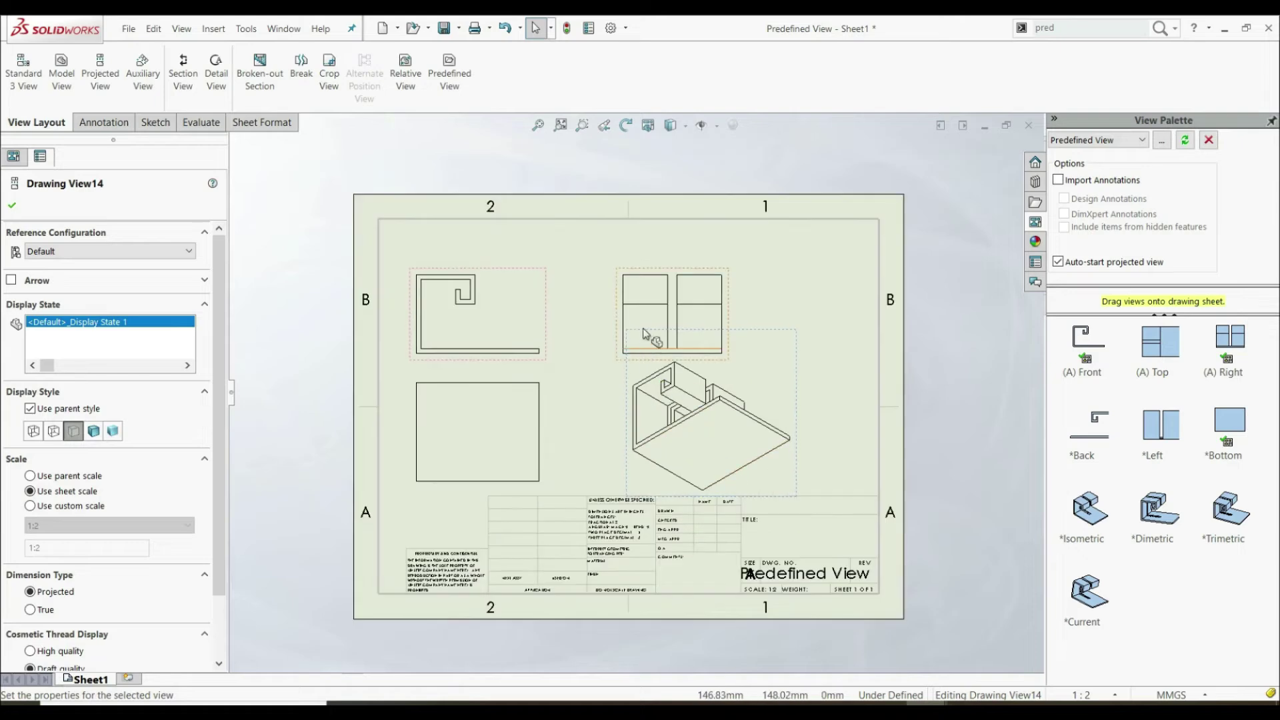
{"action": "left_click", "coordinate": [605, 173]}
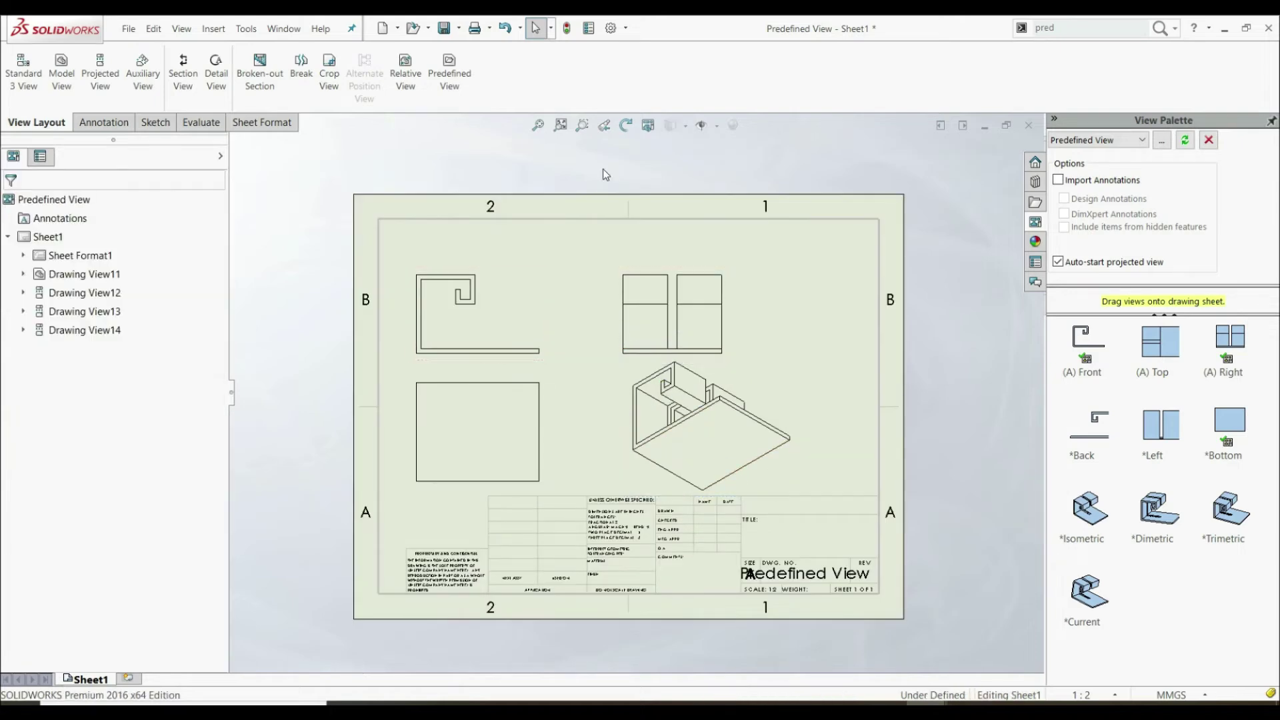